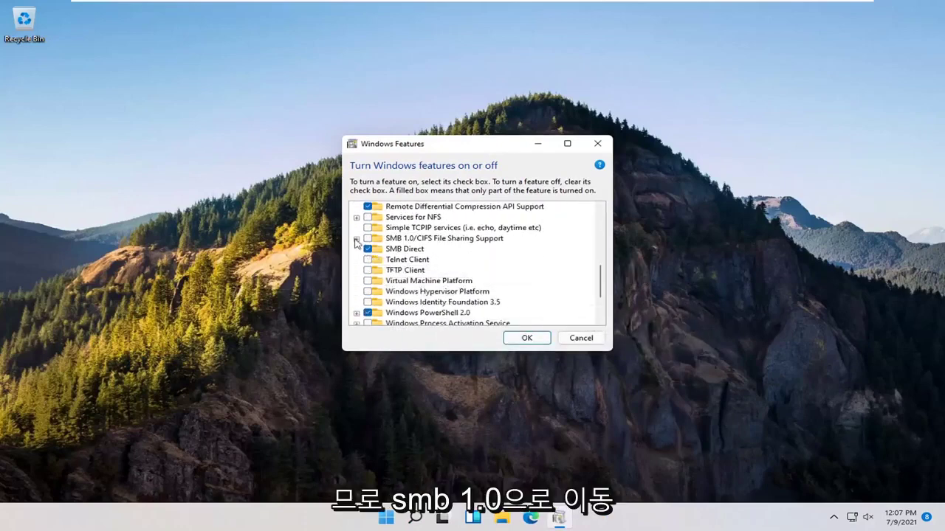
Tick SMB 1.0/CIFS Client under SMB 1.0/CIFS File Sharing Support and apply the change.
click(356, 239)
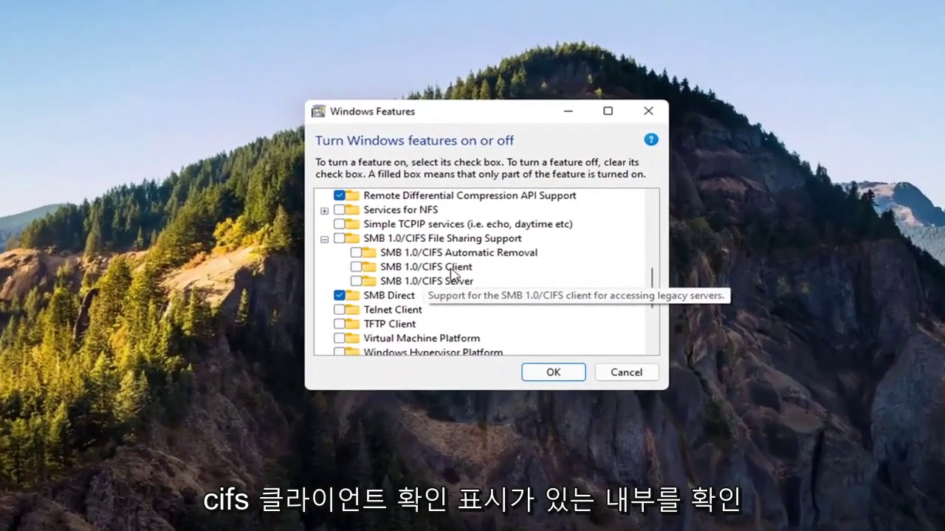
click(356, 268)
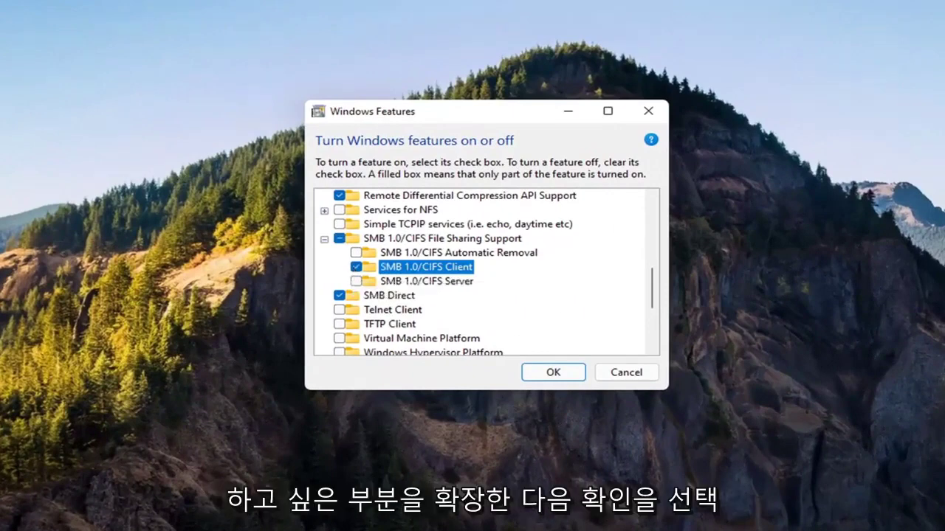
click(565, 375)
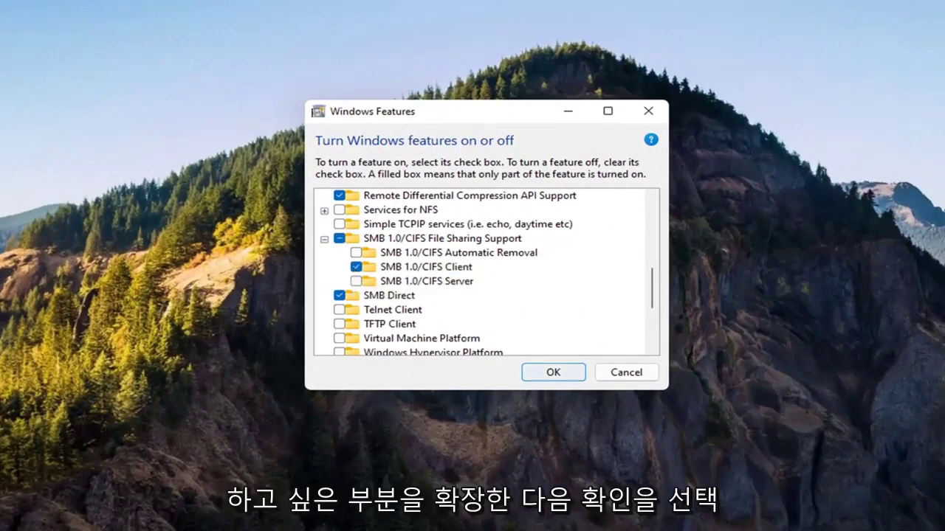
click(554, 375)
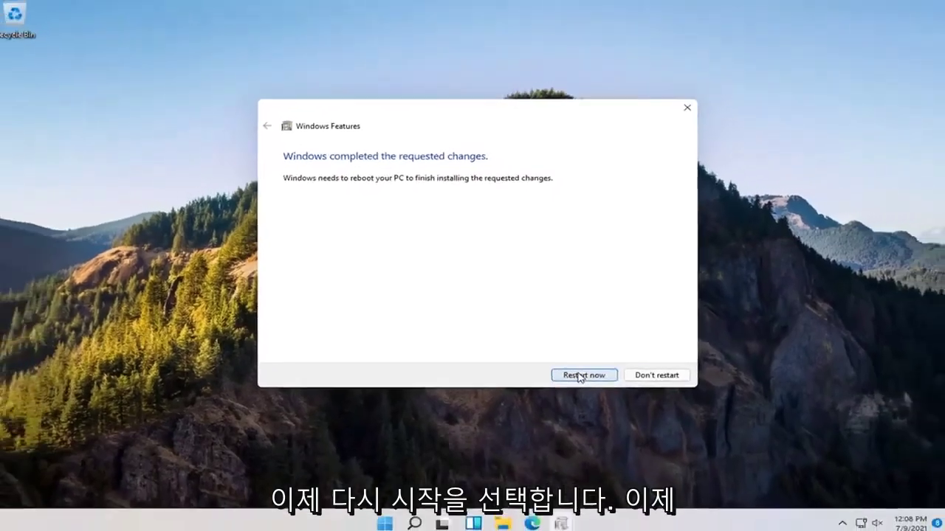
Restart now so the SMB 1.0/CIFS Client installation can finish.
click(597, 390)
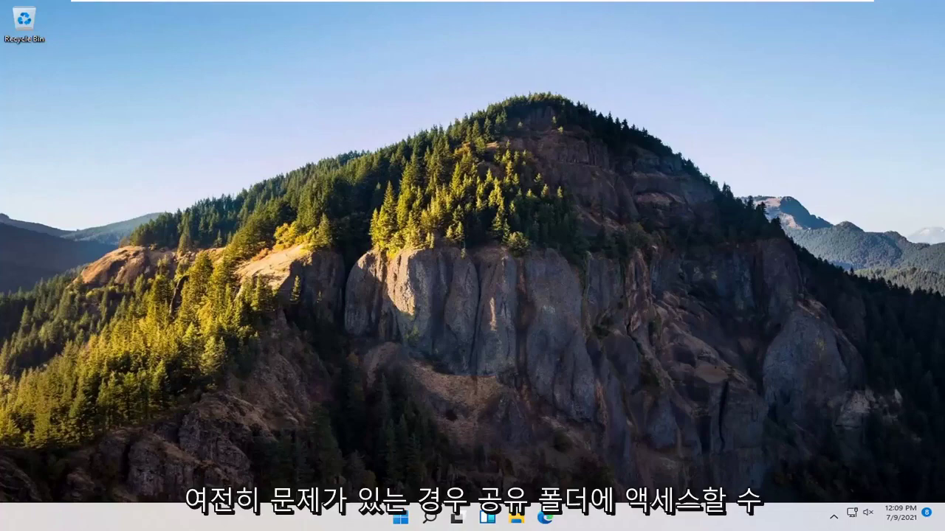
Launch Control Panel in Category view and go to Network and Sharing Center's advanced sharing settings.
click(429, 517)
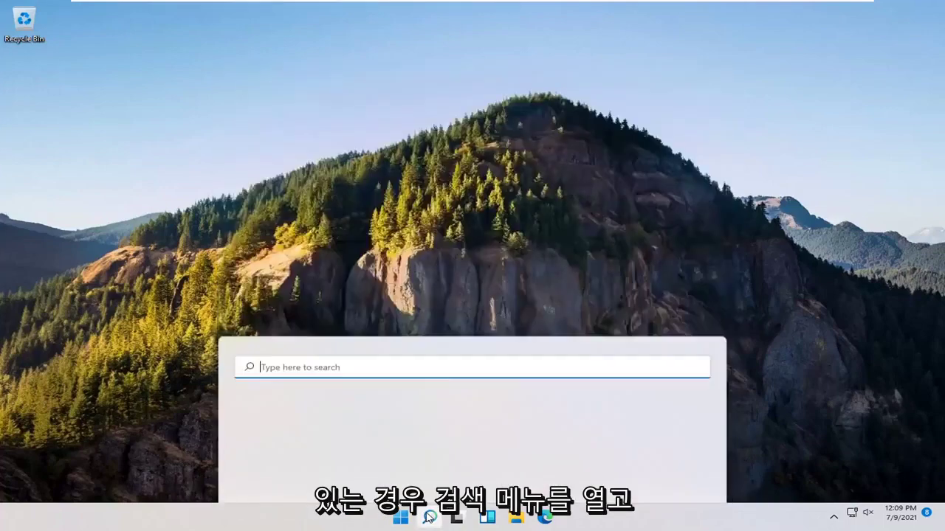
text(control panel)
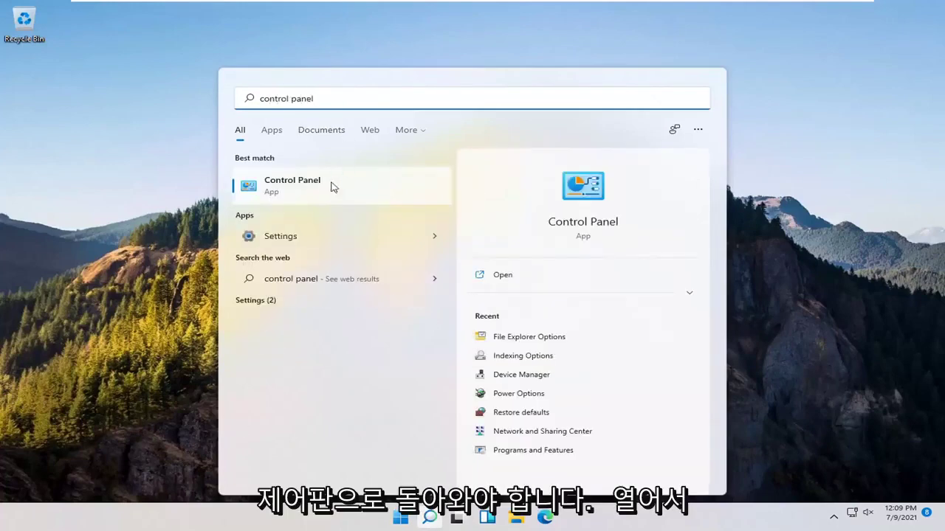
click(308, 196)
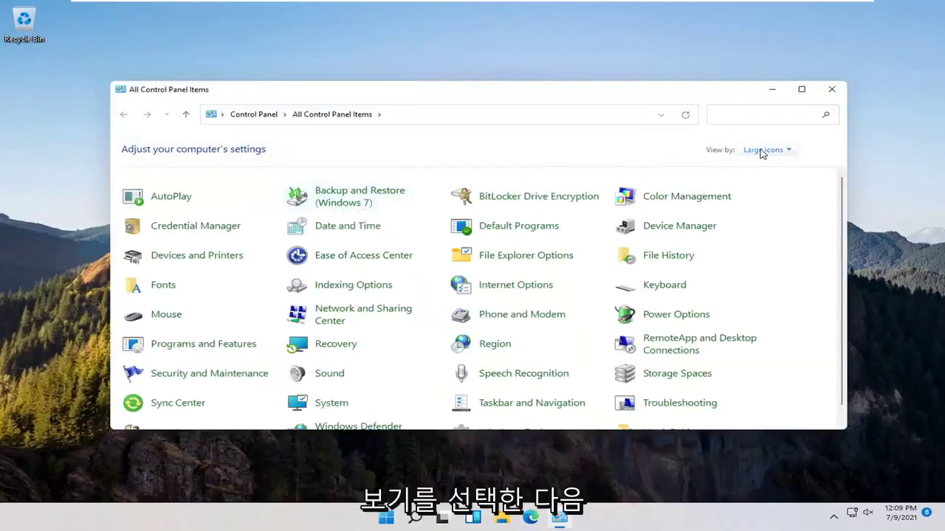
click(760, 150)
click(776, 163)
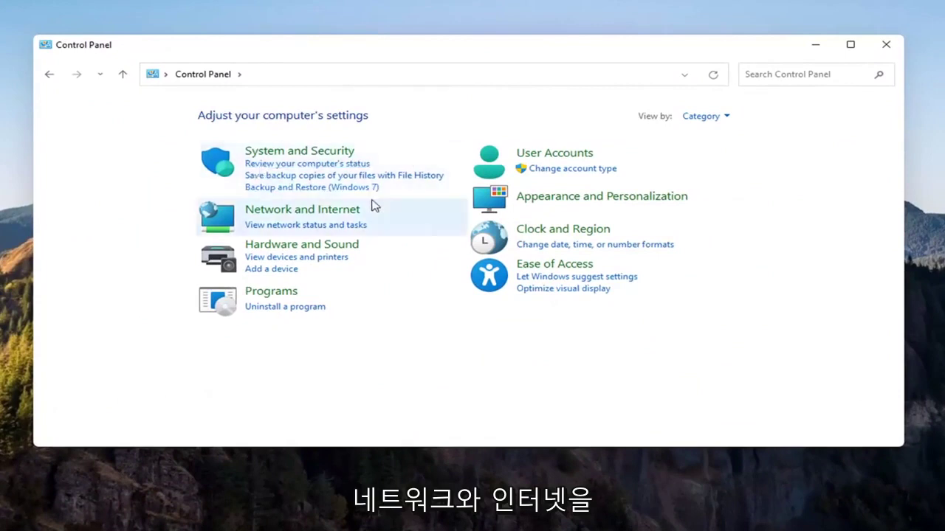
click(331, 212)
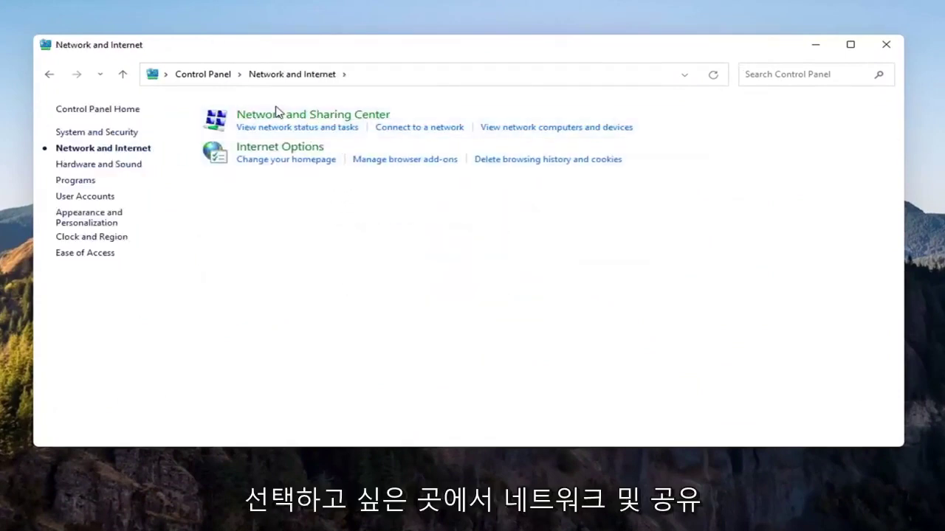
click(344, 116)
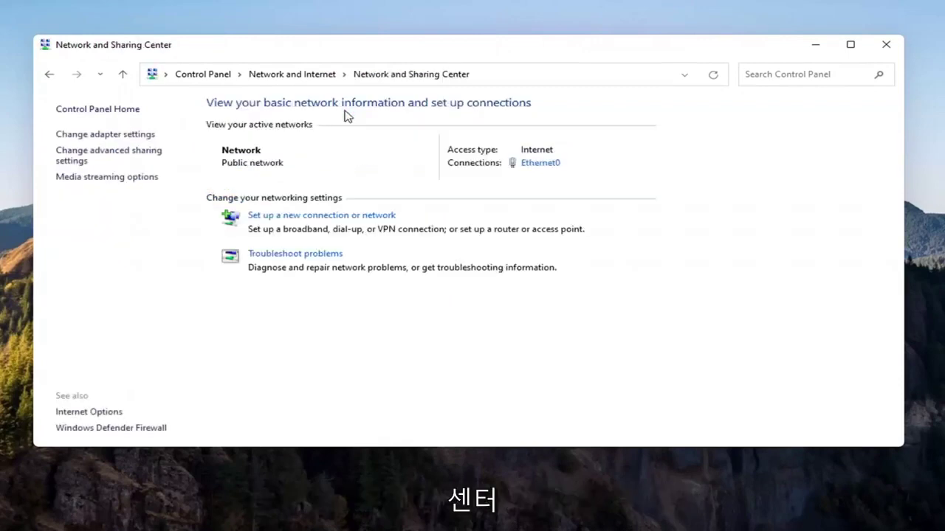
click(79, 164)
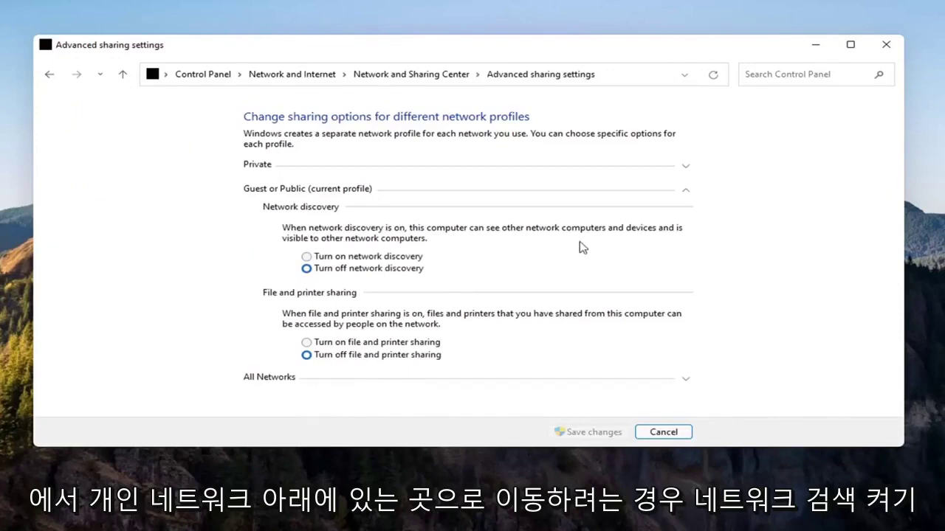
Turn on file and printer sharing for the Private network profile and save the changes.
click(320, 164)
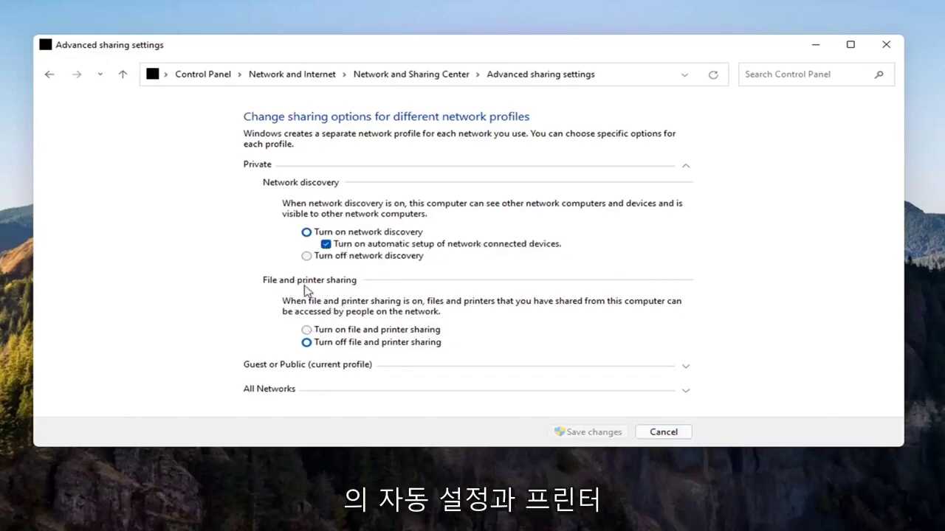
click(306, 330)
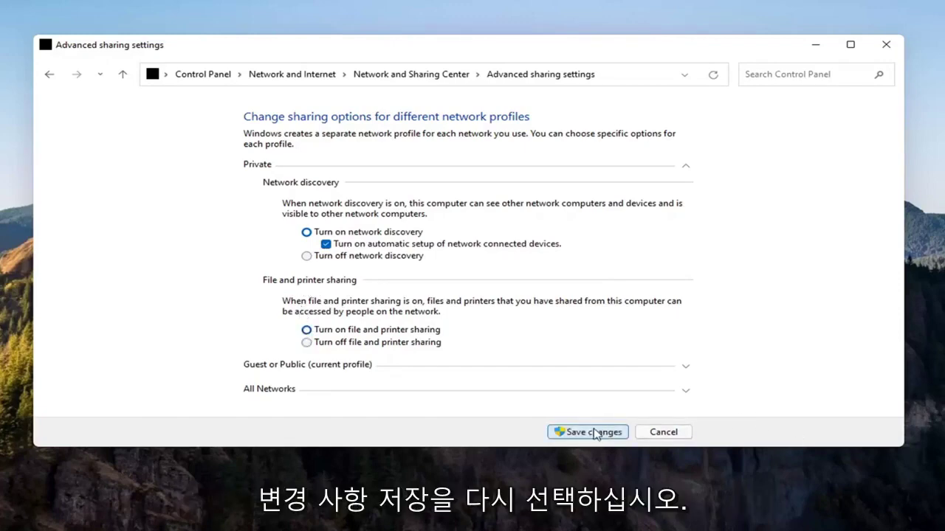
click(597, 432)
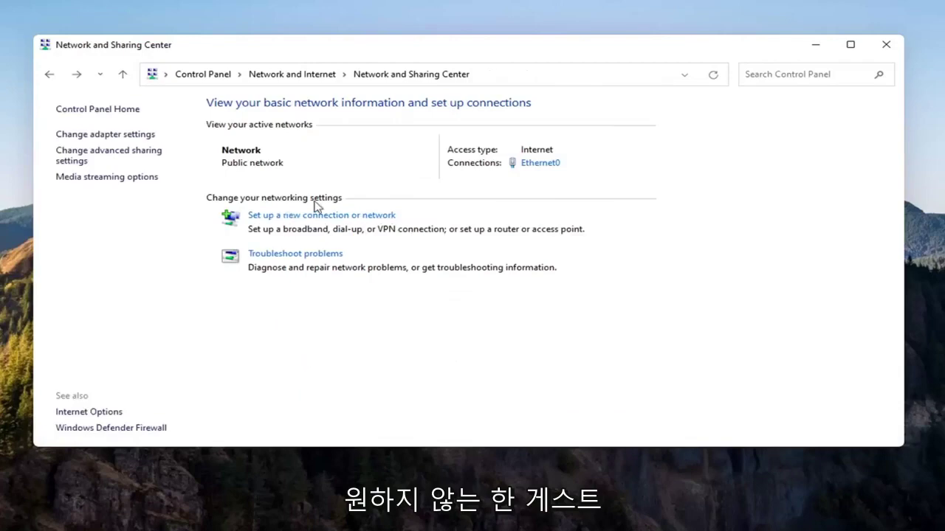
Recheck the Private profile sharing settings, then close the advanced sharing settings window.
click(128, 159)
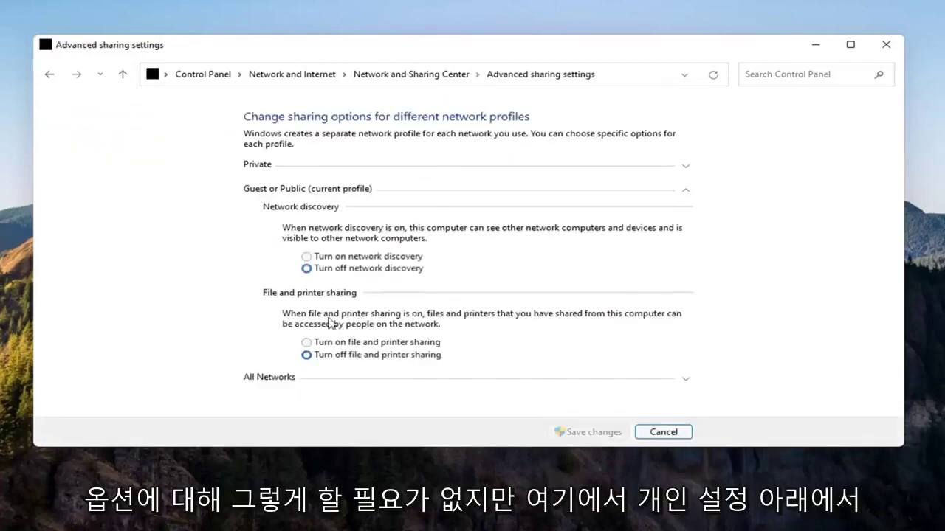
click(276, 189)
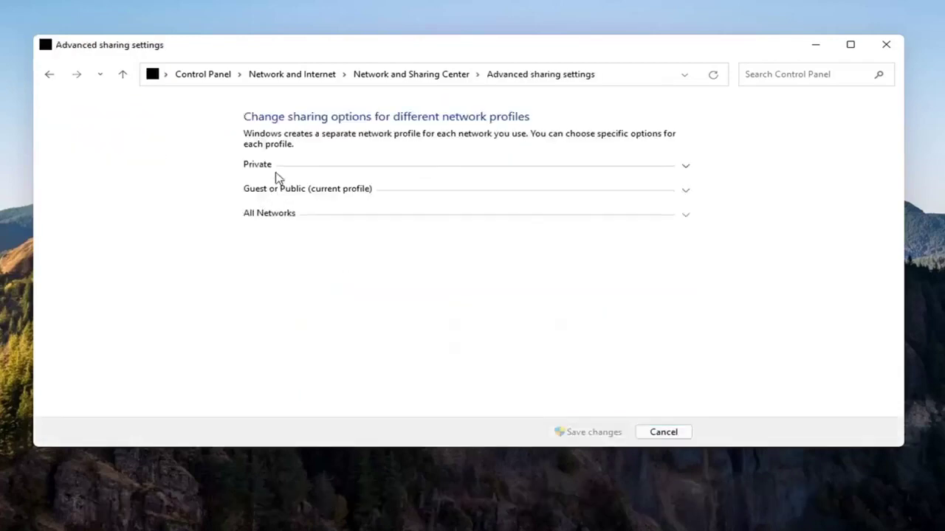
click(282, 165)
click(433, 166)
click(432, 167)
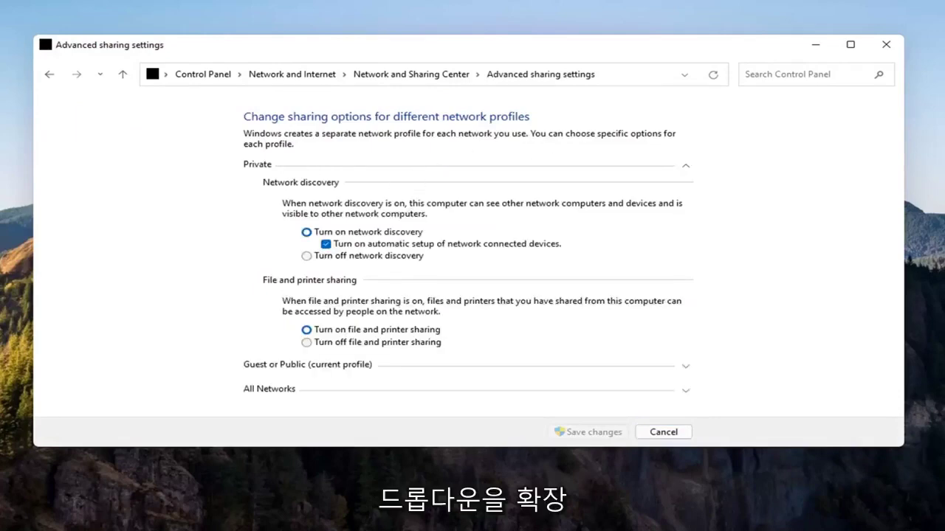
click(886, 45)
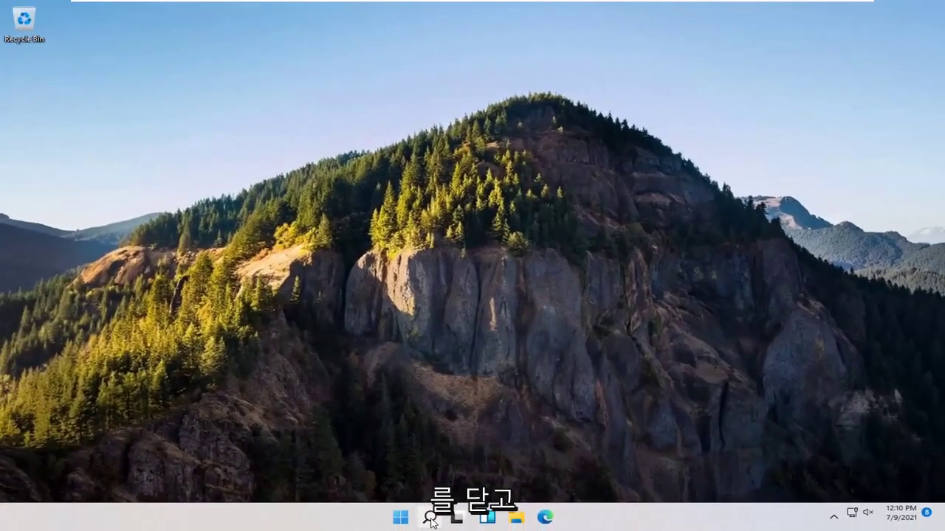
Open the Services console and bring up Function Discovery Provider Host's properties.
click(431, 520)
text(ser)
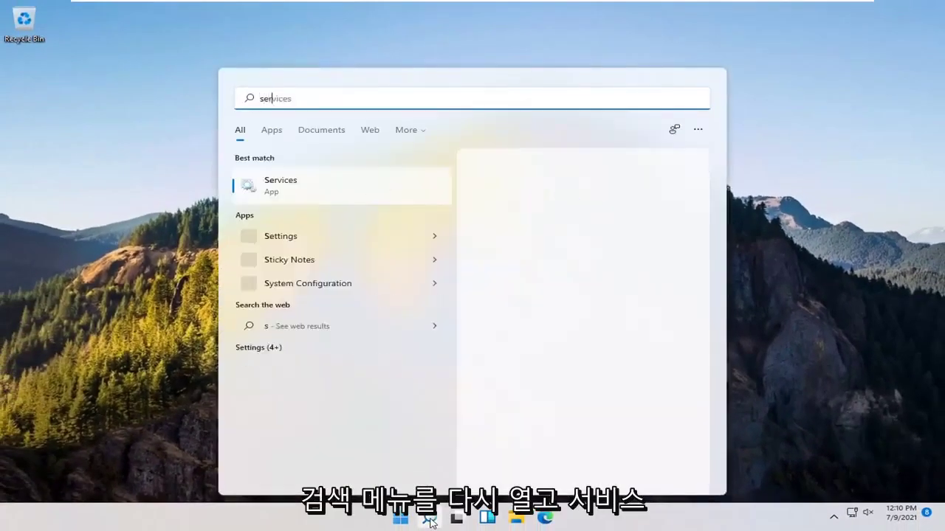
text(vices)
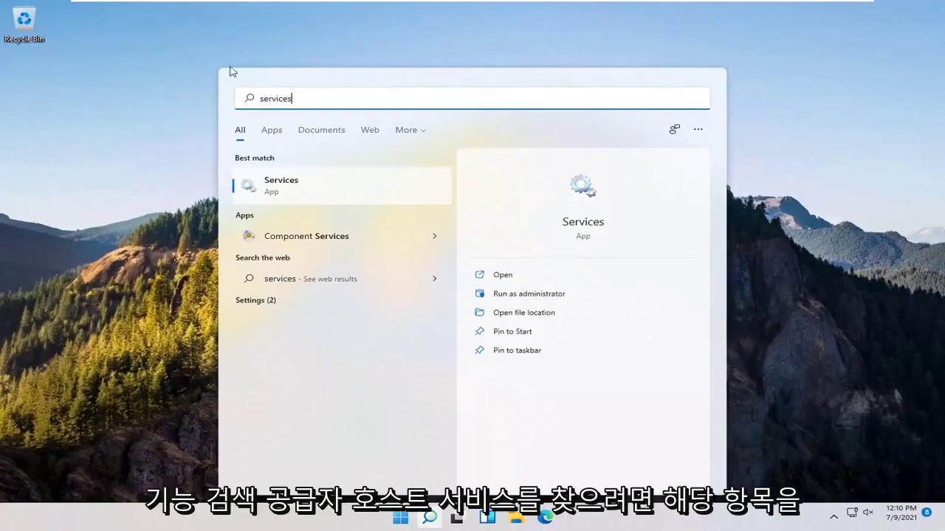
click(277, 189)
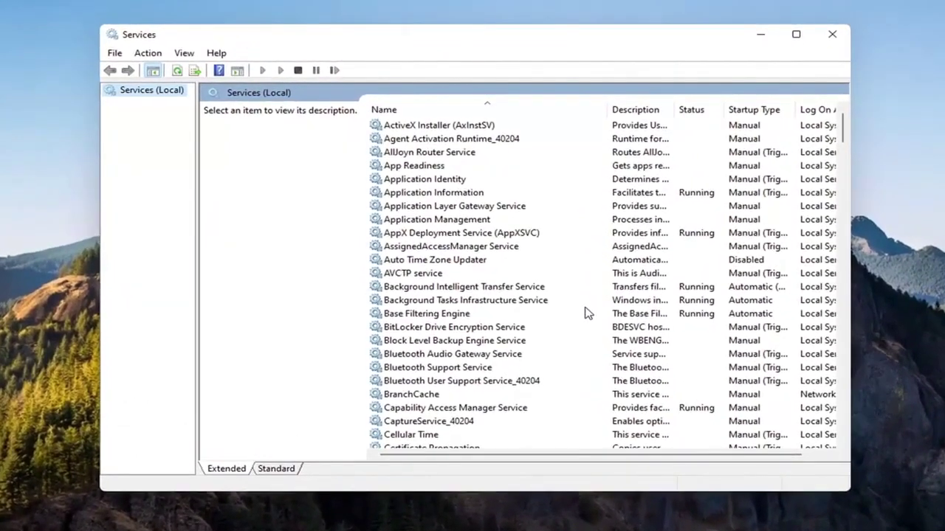
scroll(583, 323, down, 20)
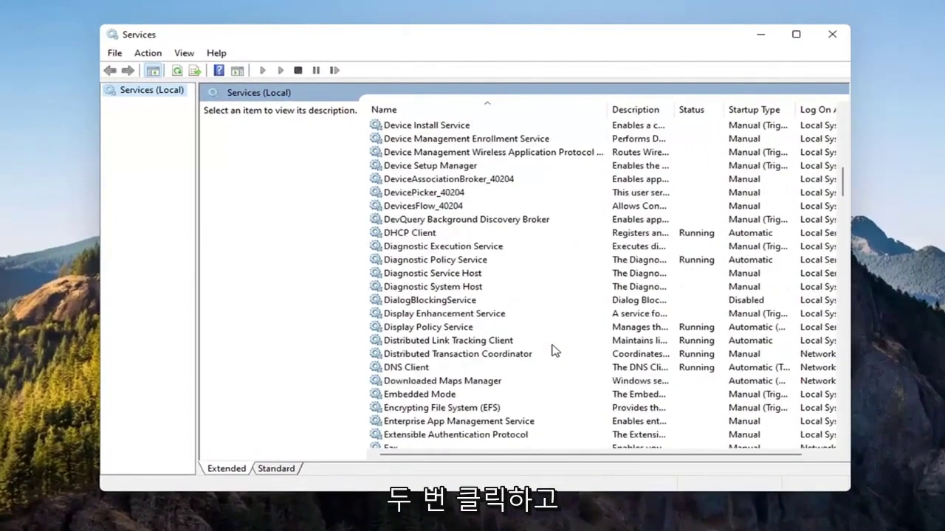
double_click(447, 274)
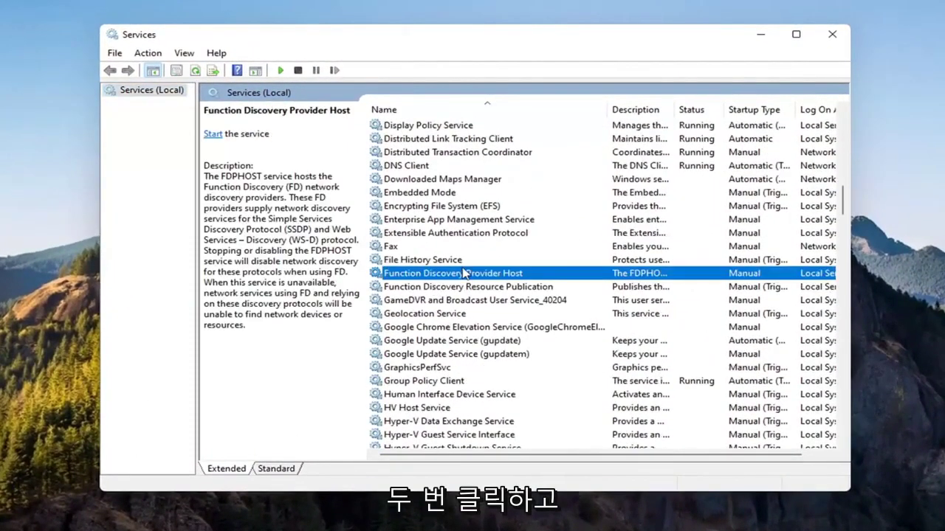
Set its startup type to Automatic, start the service, and apply the settings.
click(443, 250)
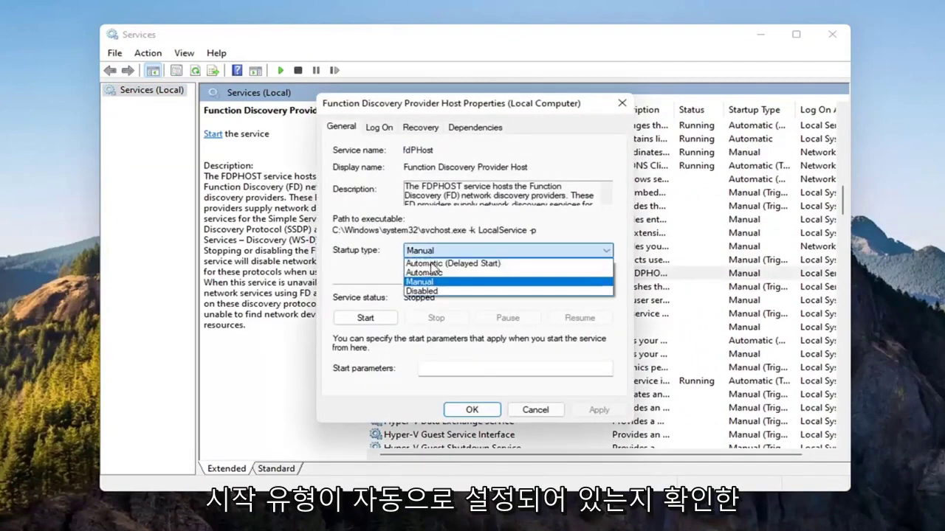
click(434, 272)
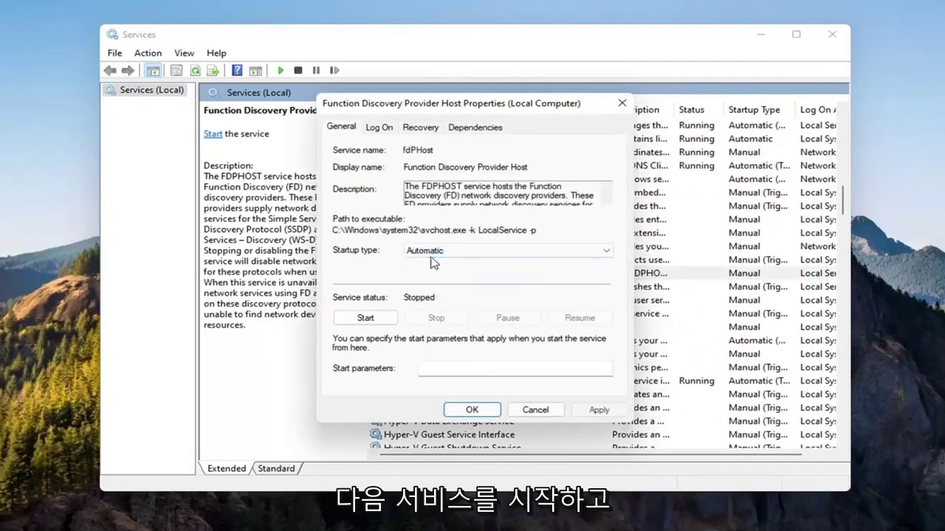
click(365, 319)
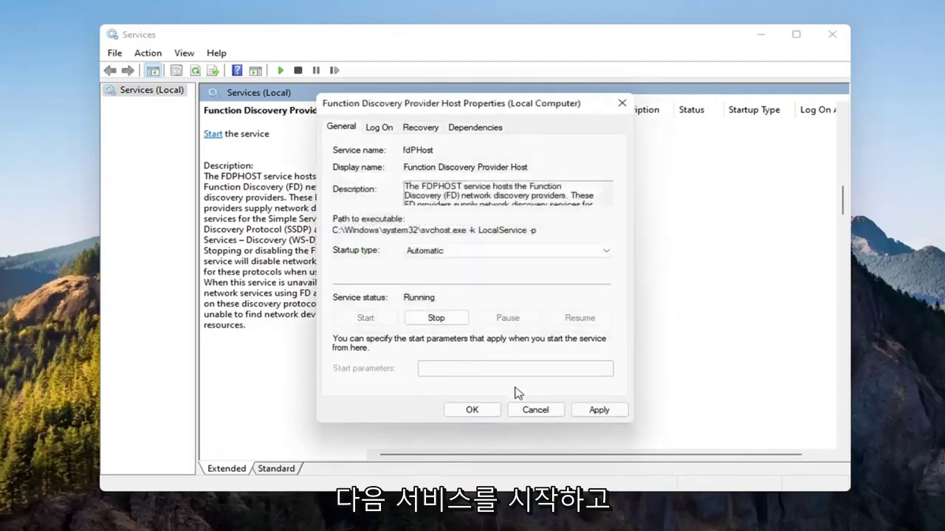
click(599, 410)
click(472, 411)
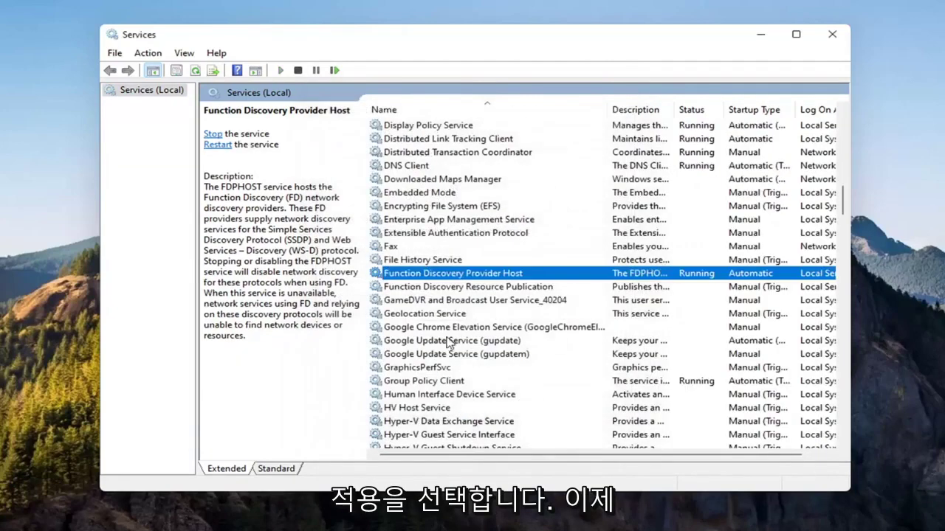
Set Function Discovery Resource Publication to Automatic startup, start it, and apply.
click(442, 287)
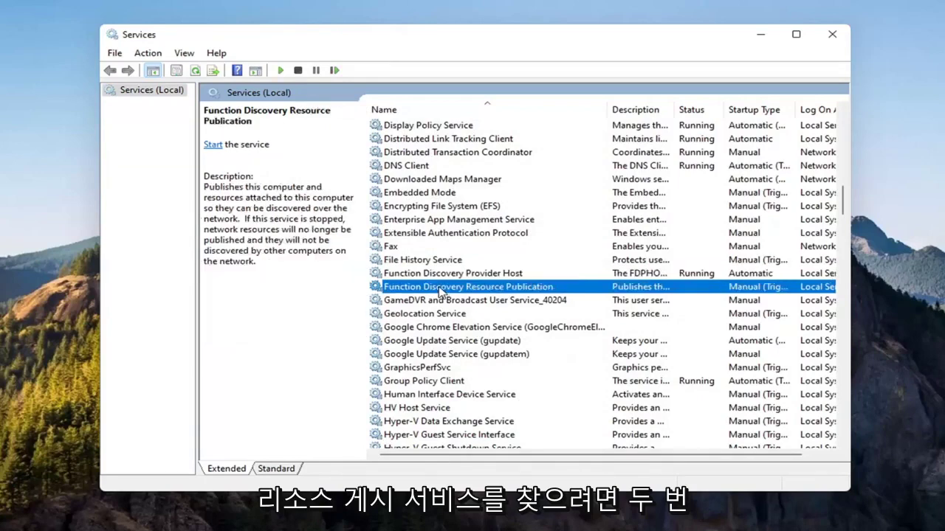
double_click(441, 287)
click(442, 251)
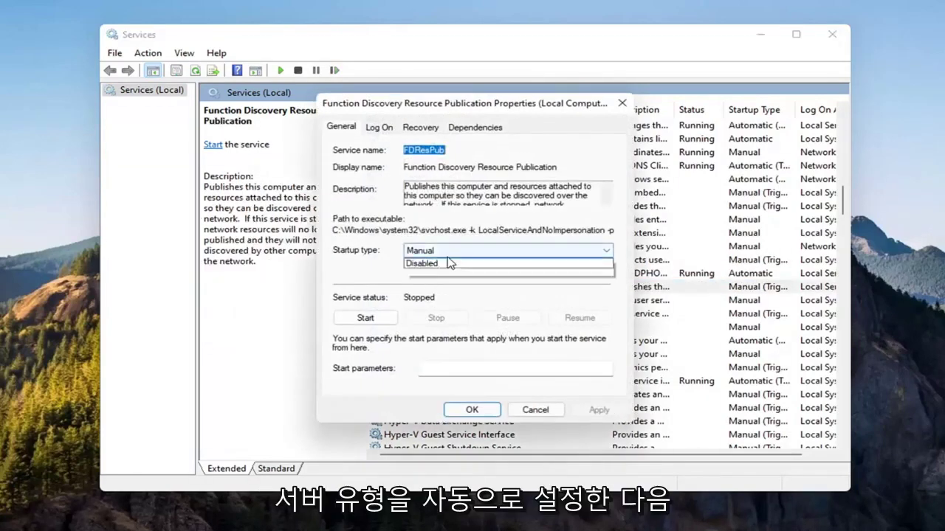
click(449, 272)
click(366, 319)
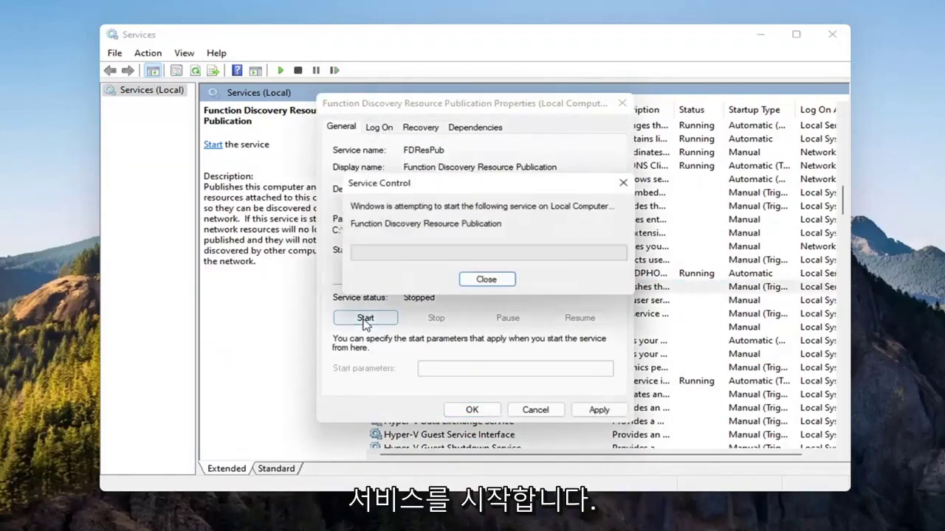
click(597, 410)
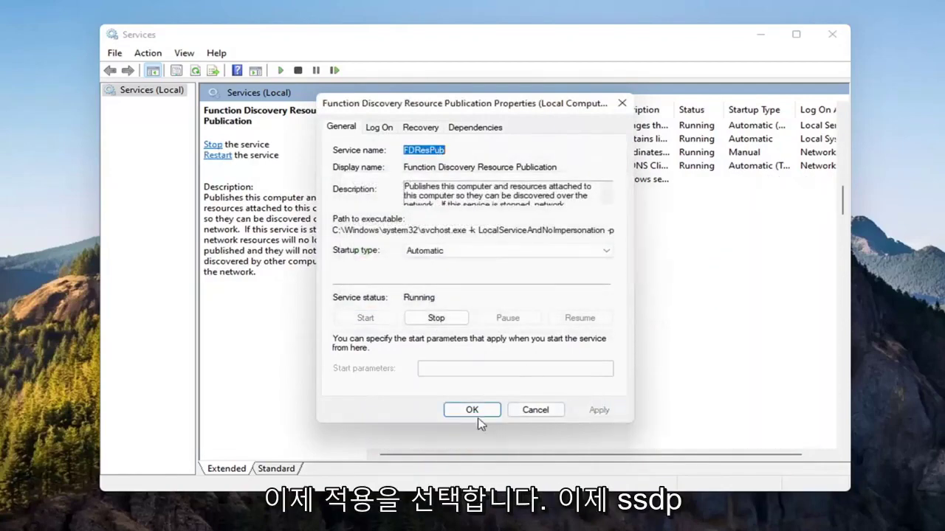
click(475, 412)
Set SSDP Discovery's startup type to Automatic and apply.
scroll(500, 325, down, 15)
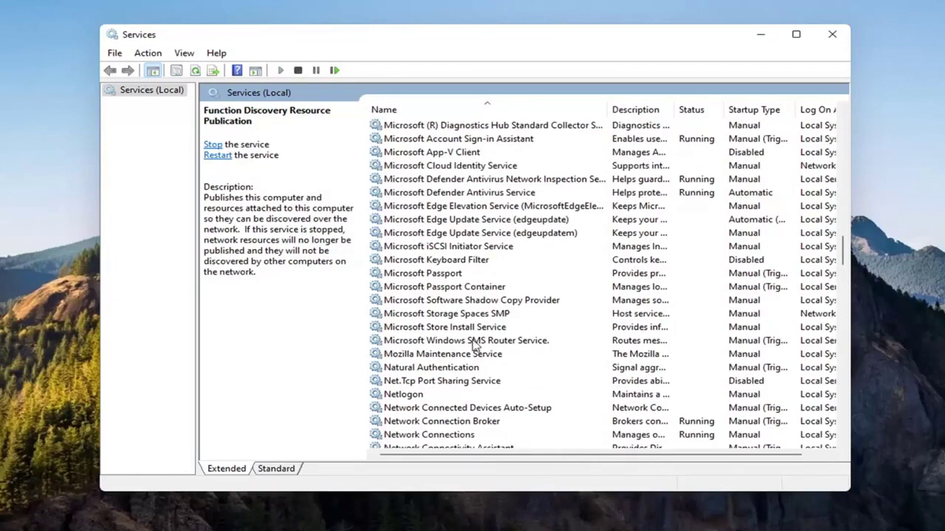
scroll(500, 325, down, 16)
scroll(535, 332, down, 3)
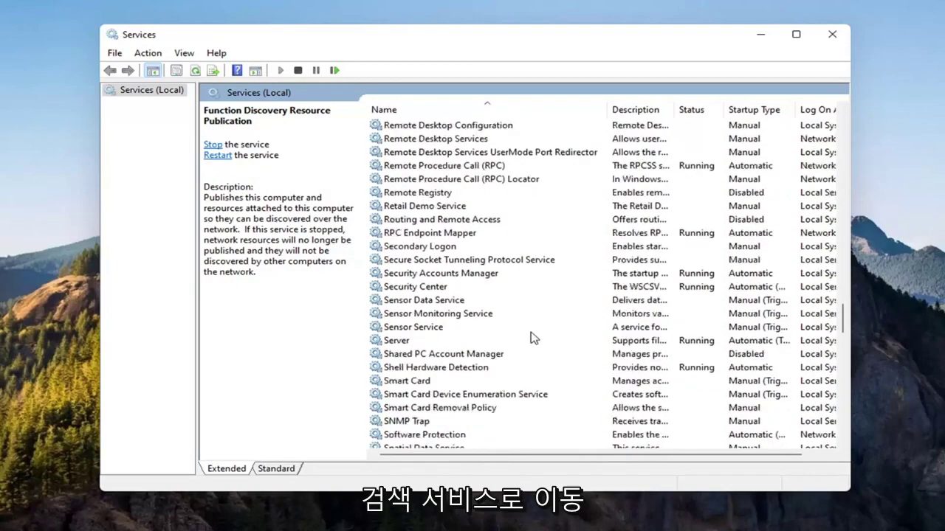
scroll(428, 317, down, 2)
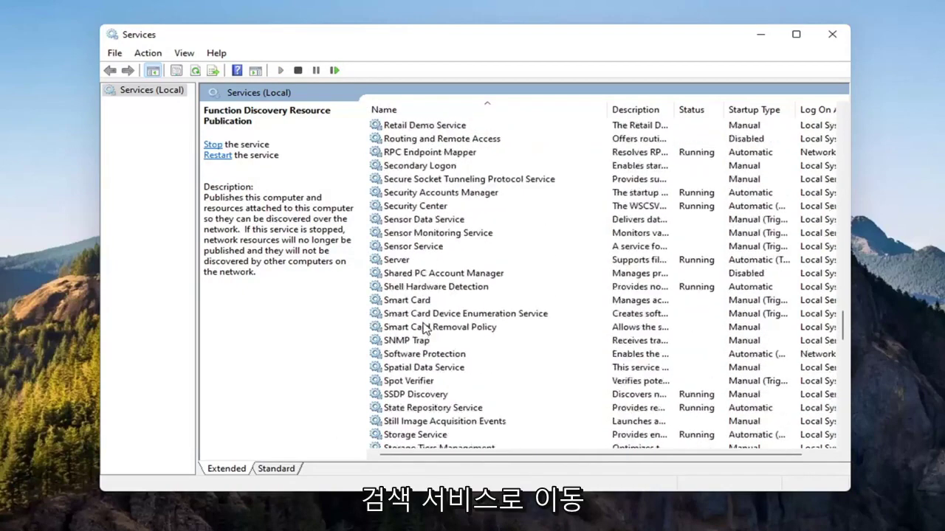
click(416, 395)
scroll(410, 325, down, 2)
double_click(410, 315)
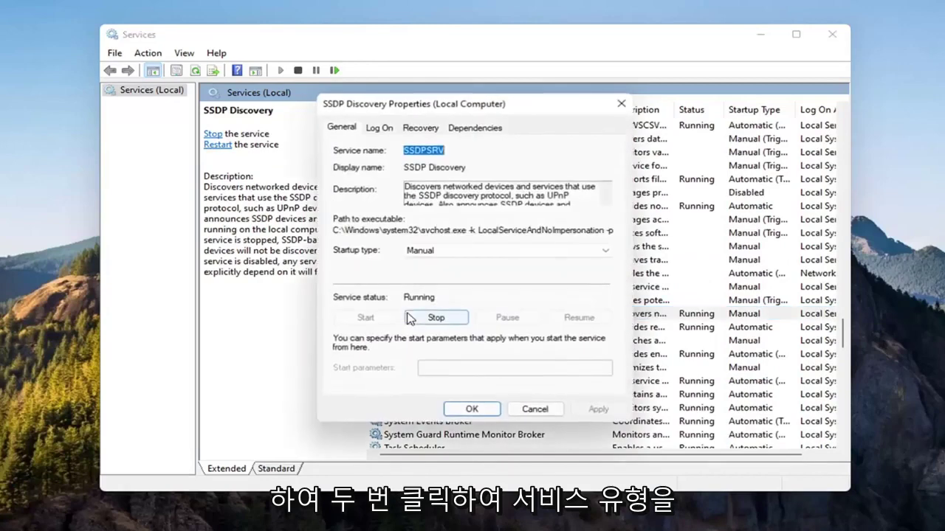
click(468, 250)
click(424, 279)
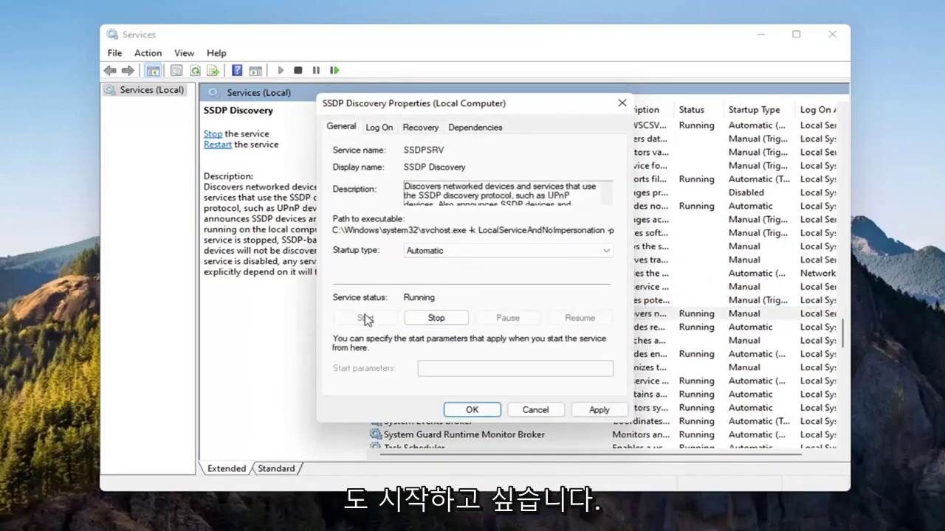
click(599, 409)
click(473, 410)
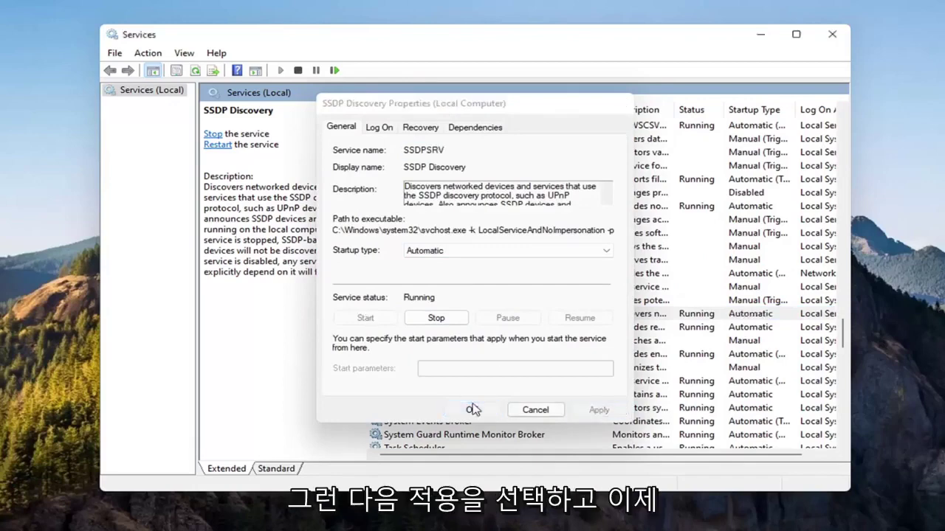
Set UPnP Device Host to Automatic, start it, apply, and close the Services console.
scroll(478, 332, down, 6)
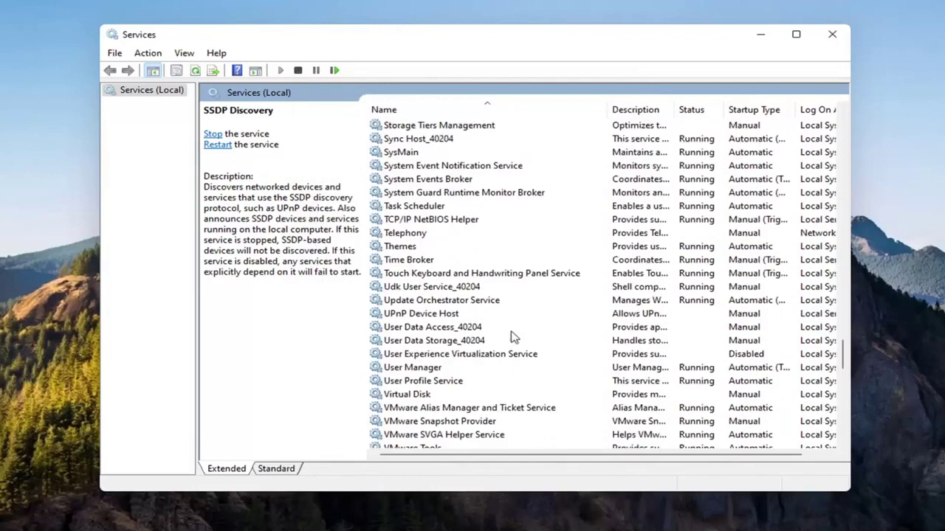
click(414, 315)
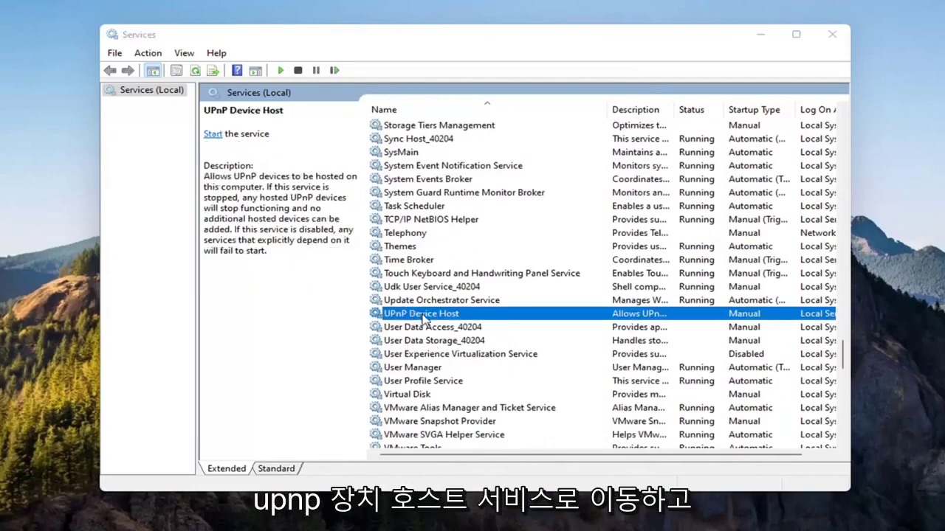
double_click(413, 316)
click(434, 252)
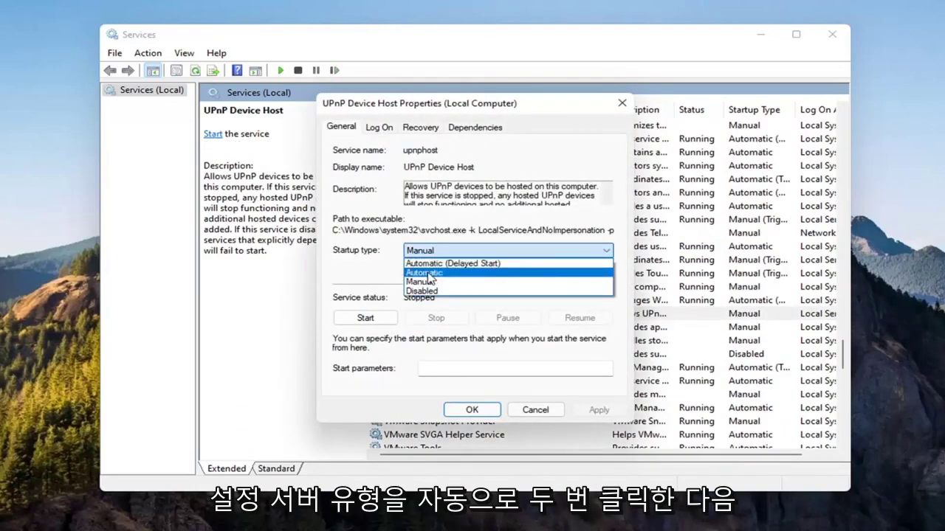
click(422, 269)
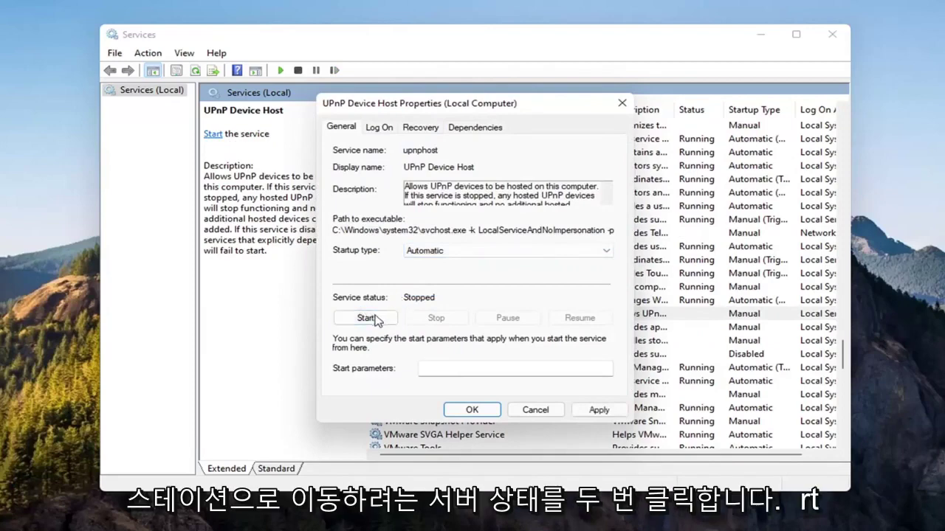
click(373, 317)
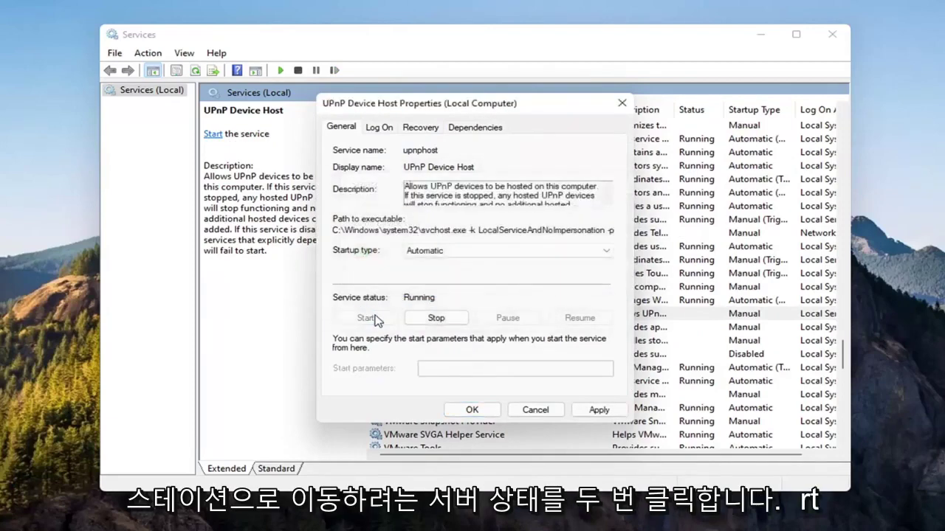
click(596, 409)
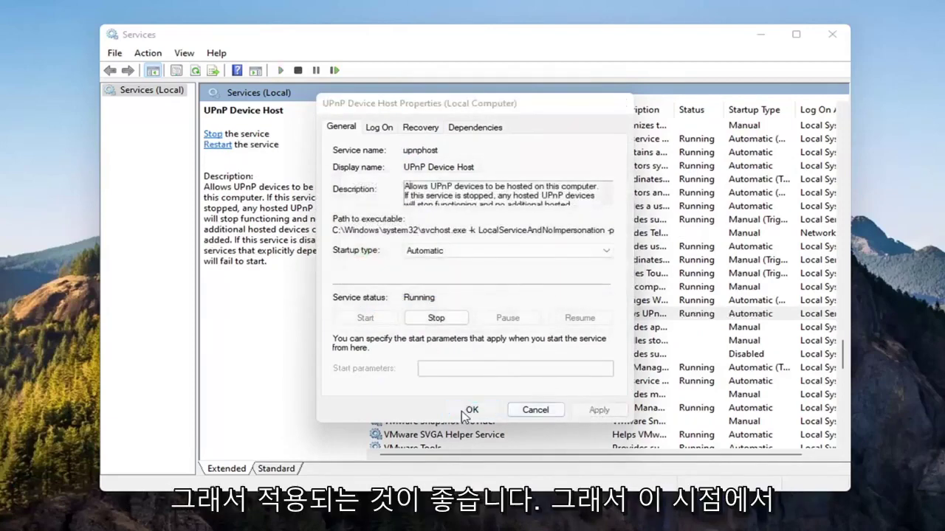
click(468, 410)
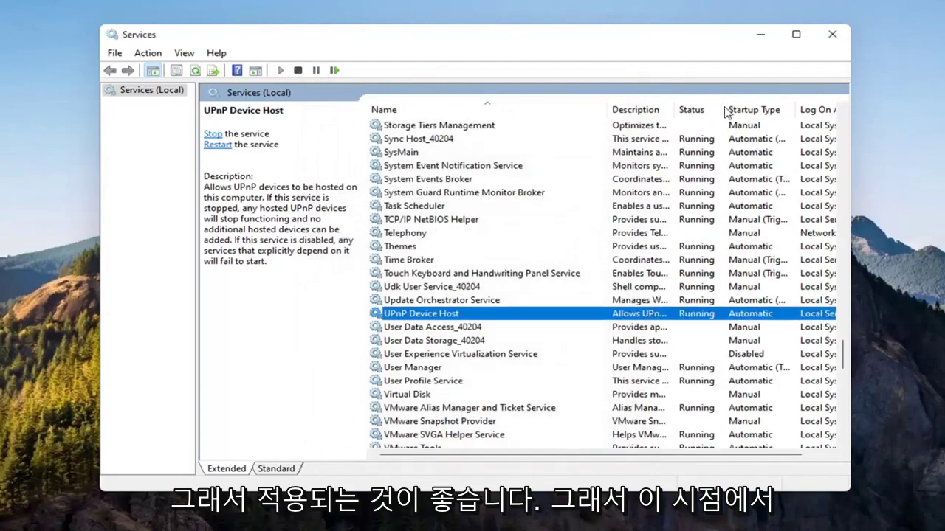
click(832, 34)
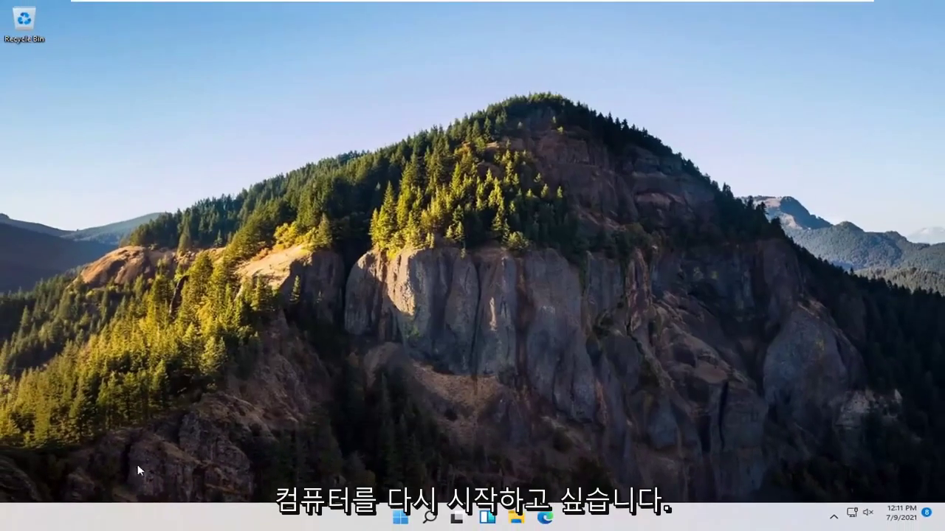
Restart Windows from the Start button's Shut down or sign out menu.
right_click(399, 518)
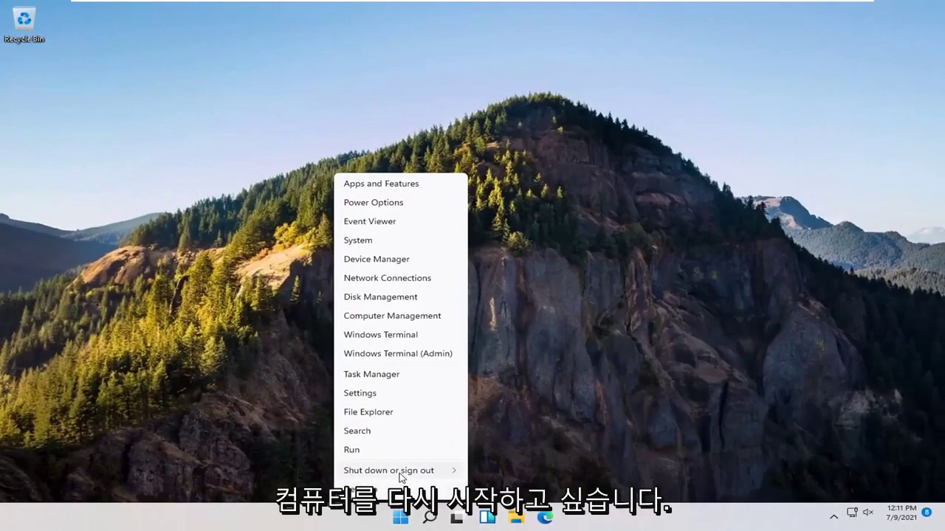
mouse_move(421, 470)
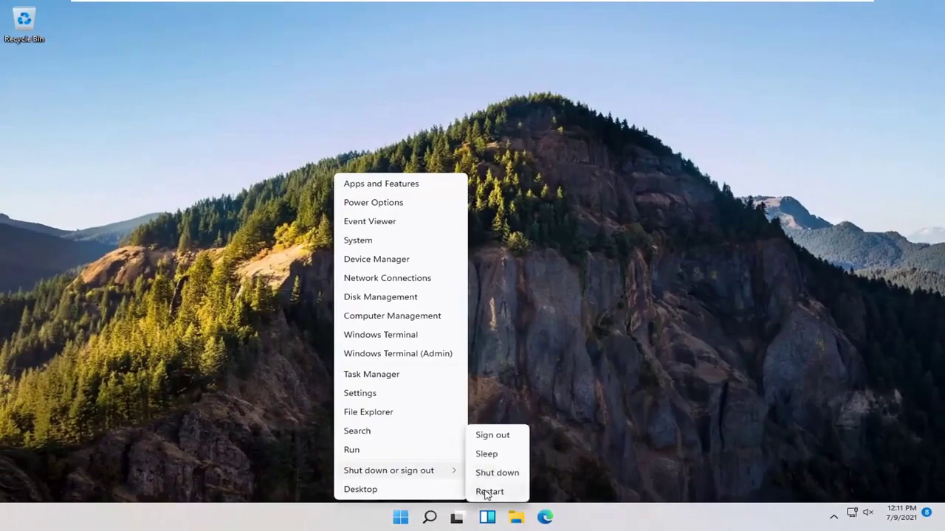
click(488, 492)
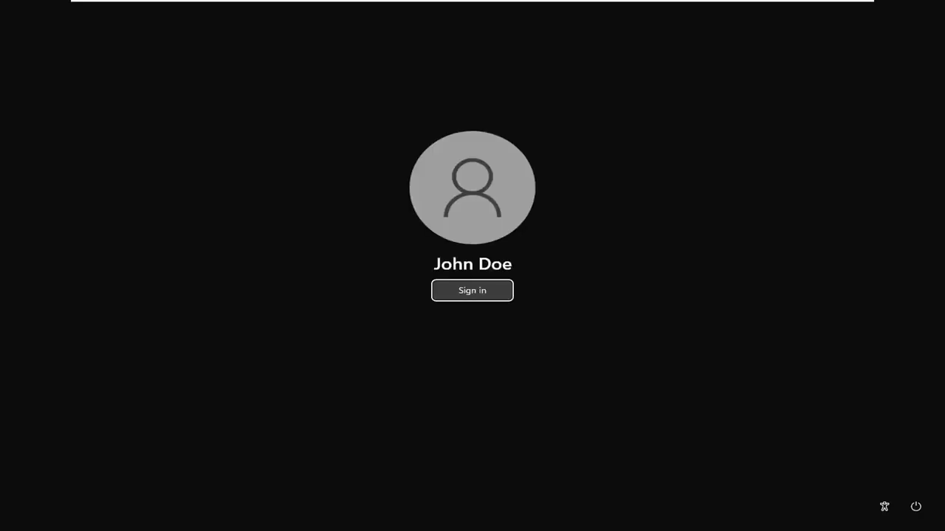
Sign back in to Windows from the lock screen.
key(Return)
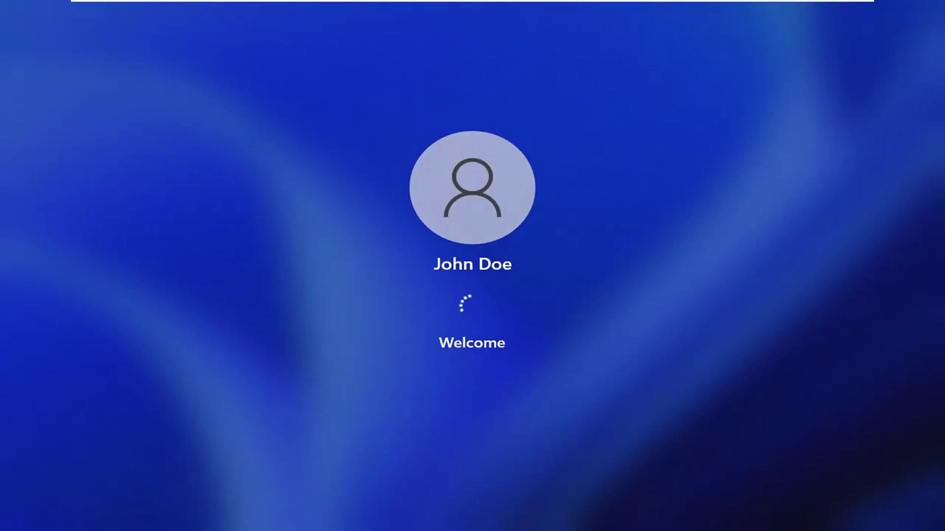